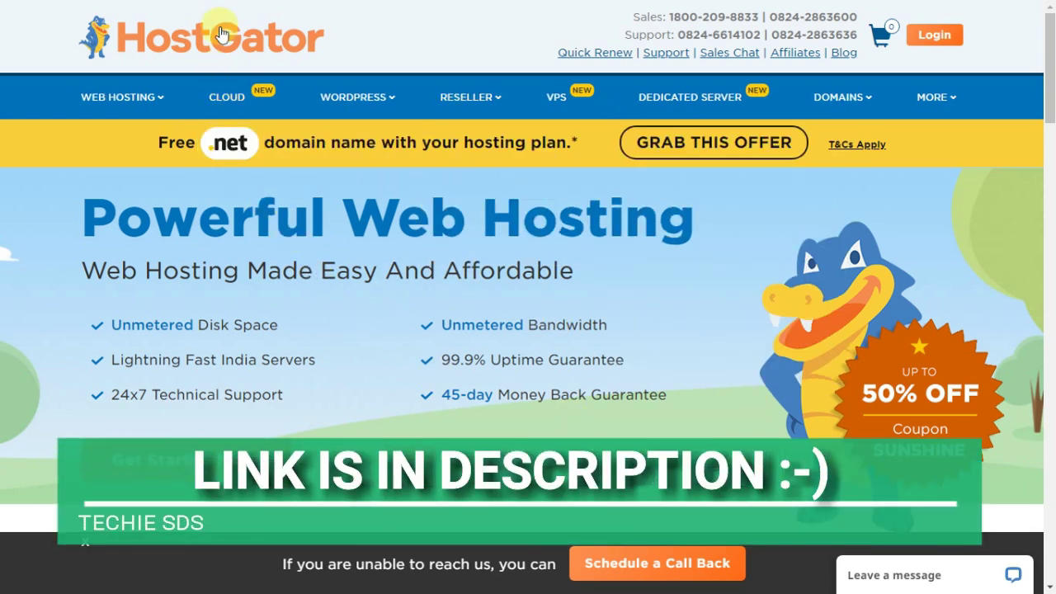
Scroll down the HostGator homepage to the One-Stop-Shop plan cards and their starting prices.
mouse_move(146, 87)
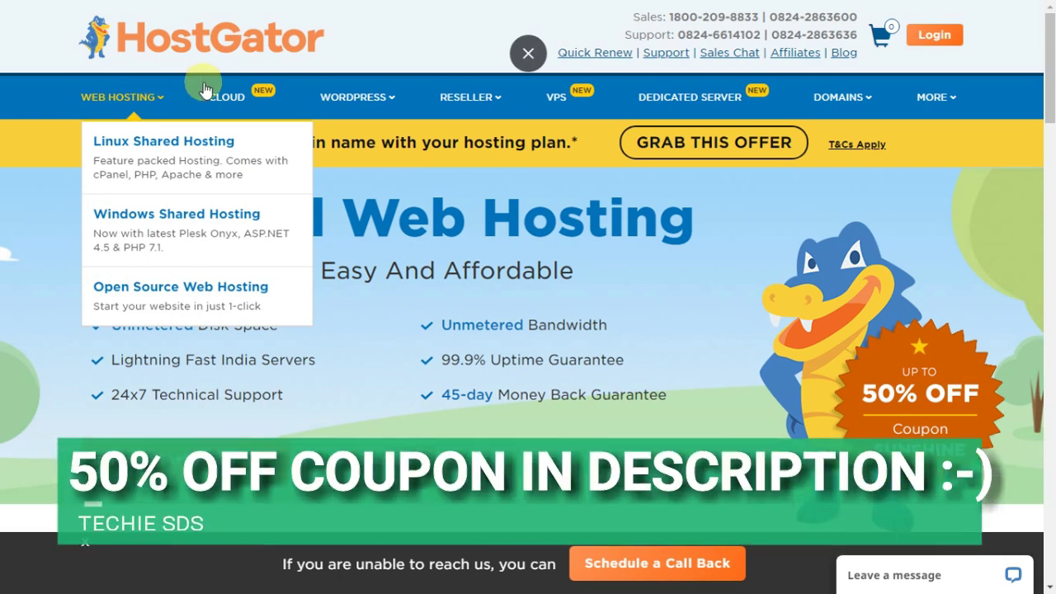
mouse_move(556, 101)
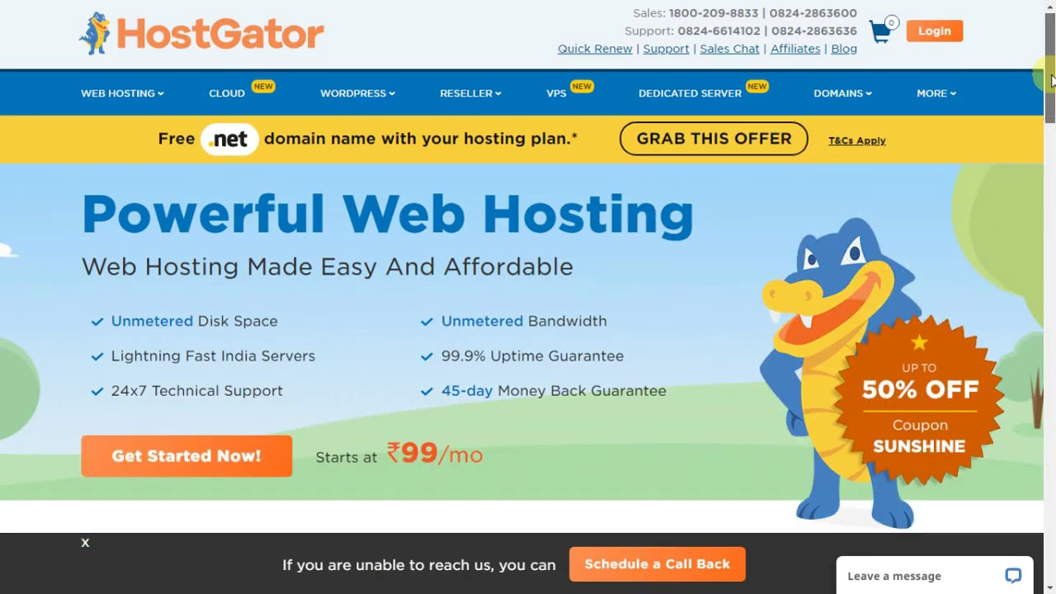
scroll(1054, 84, "down", 1)
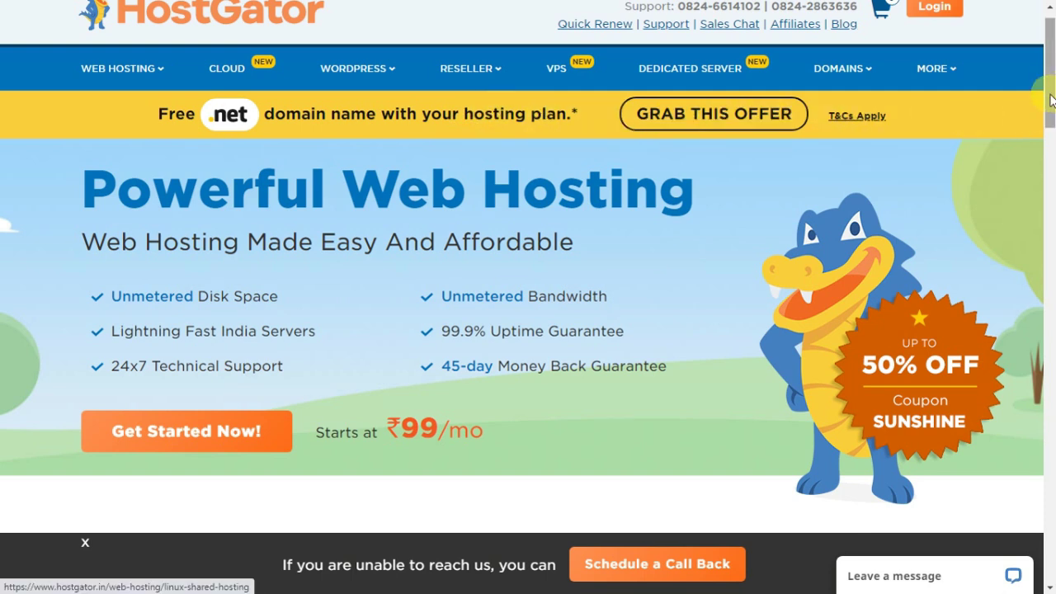
scroll(1052, 88, "down", 1)
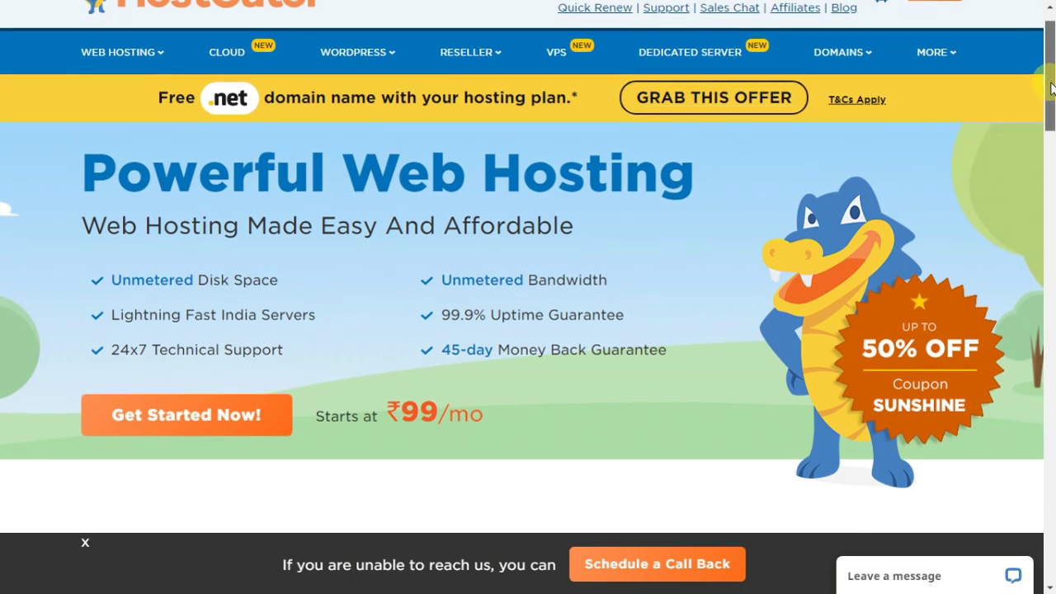
left_click_drag(1051, 88, 1054, 90)
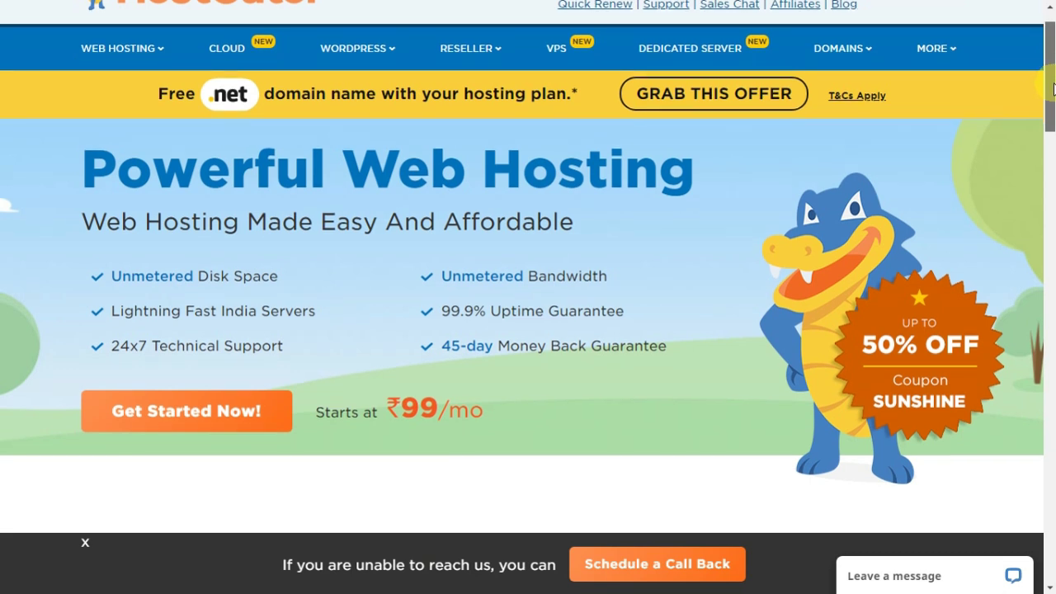
scroll(1054, 91, "down", 1)
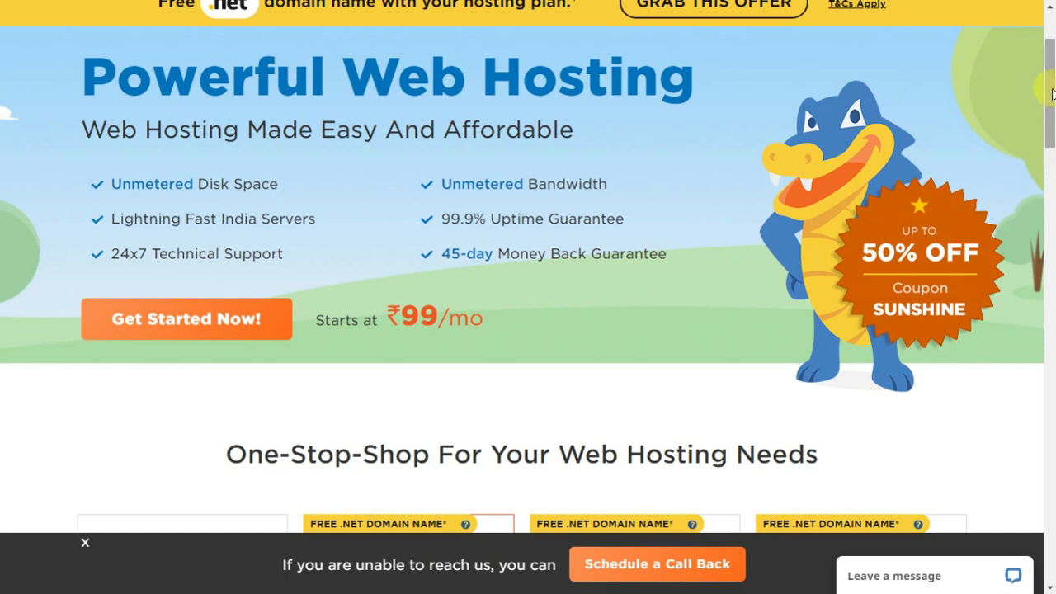
scroll(1041, 200, "down", 1)
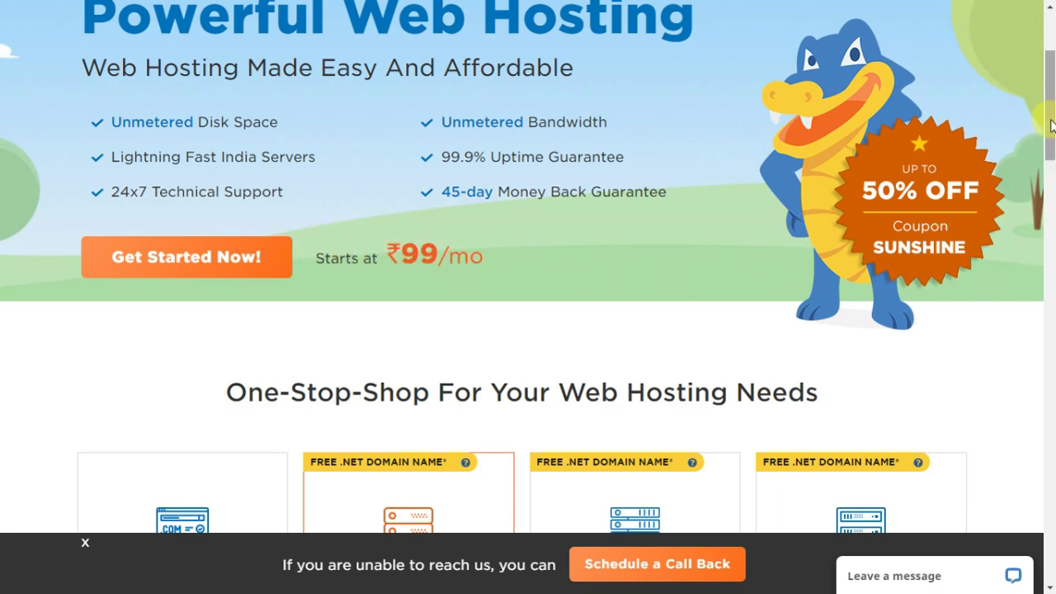
scroll(1042, 169, "down", 4)
scroll(1046, 173, "down", 1)
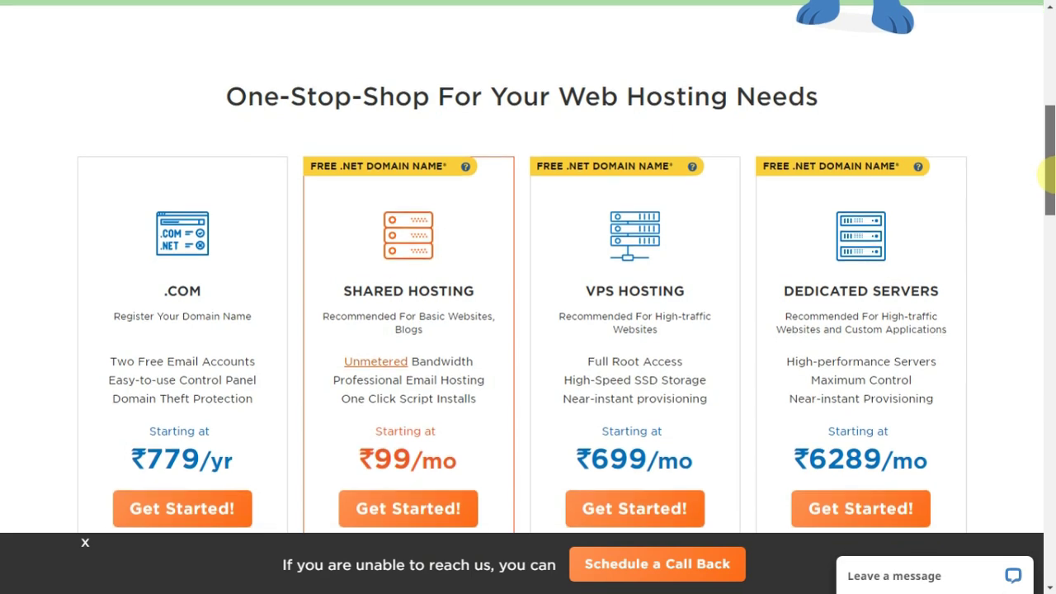
scroll(1046, 175, "down", 1)
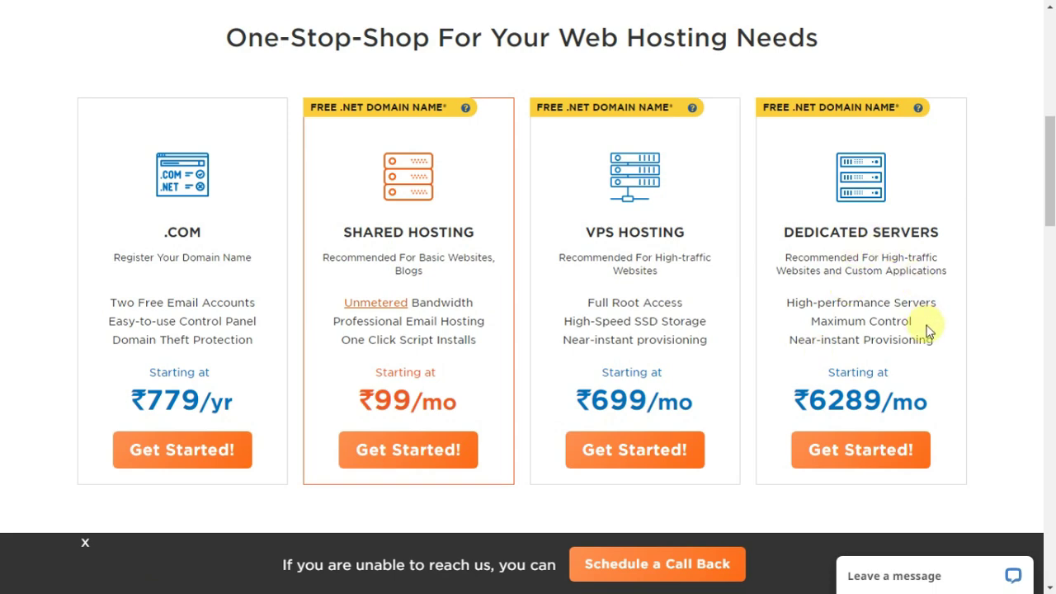
left_click_drag(1049, 194, 1047, 446)
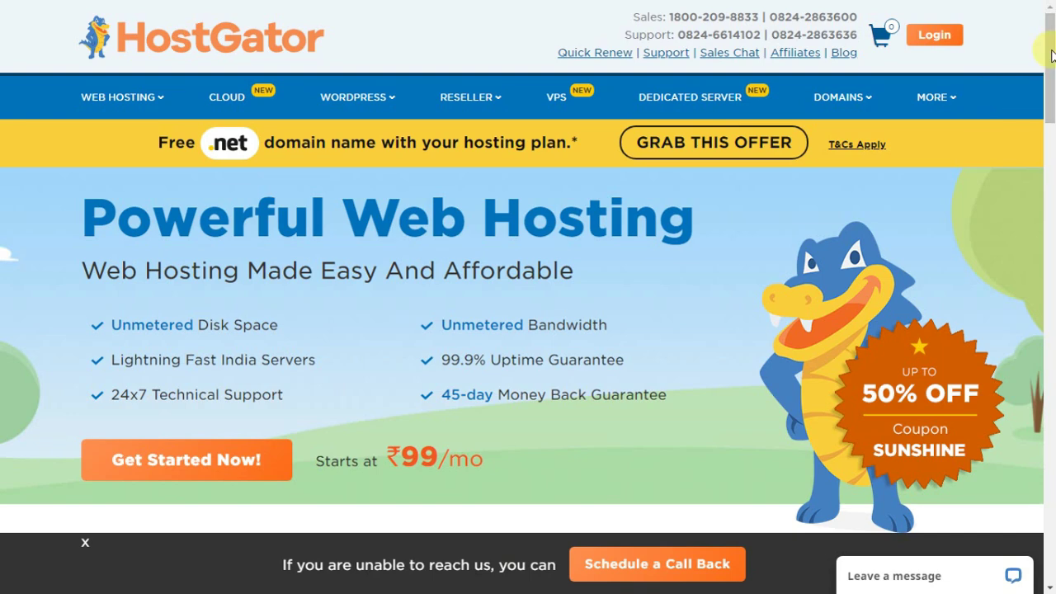
Open the shared hosting plans, compare India and US server prices, and settle on US (Starter ₹99/mo).
left_click(193, 467)
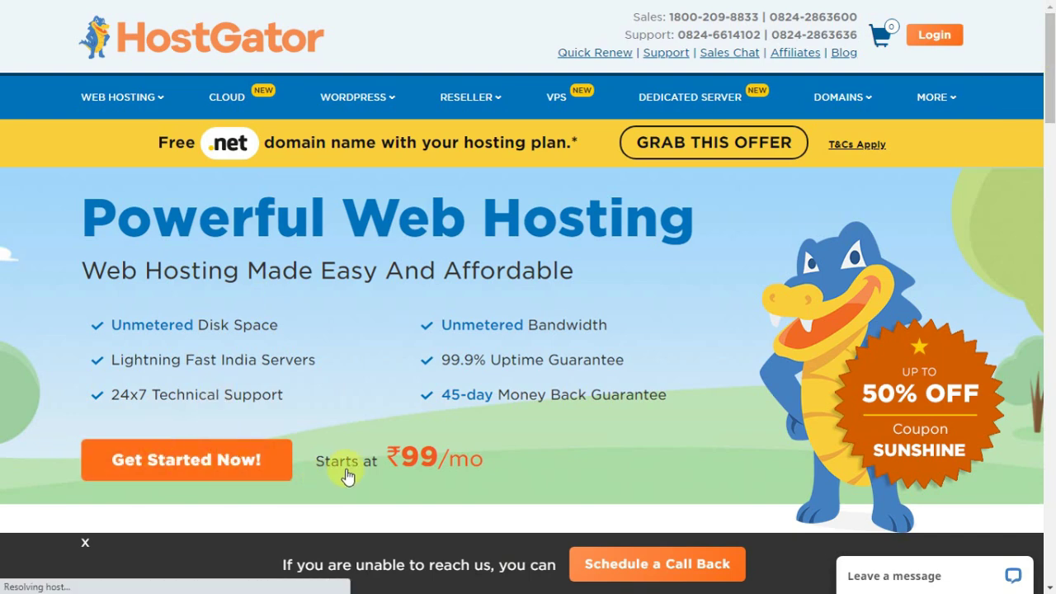
scroll(853, 80, "down", 2)
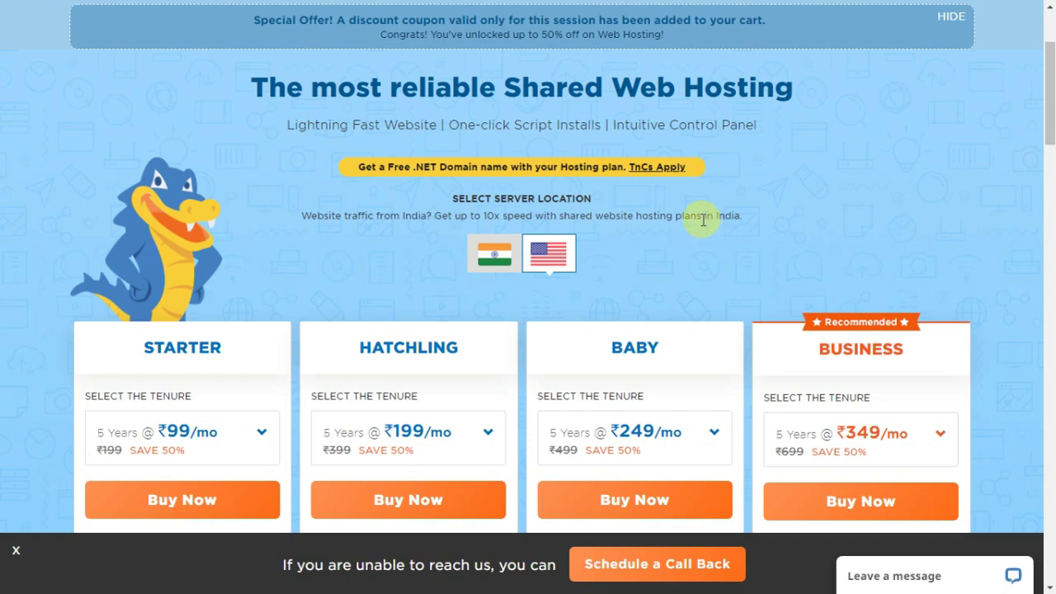
left_click(505, 257)
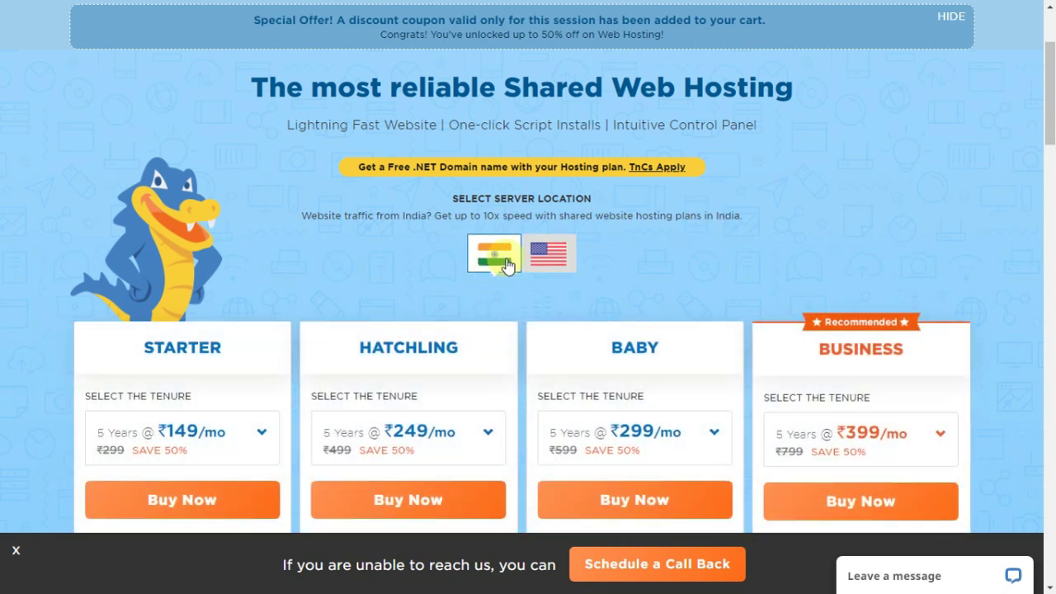
left_click(557, 264)
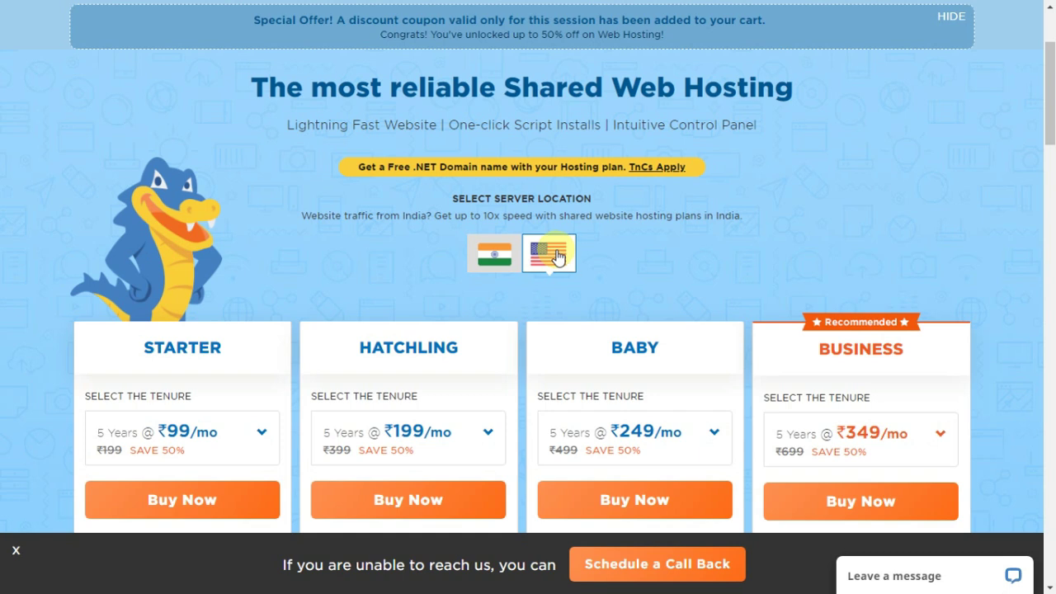
left_click(498, 258)
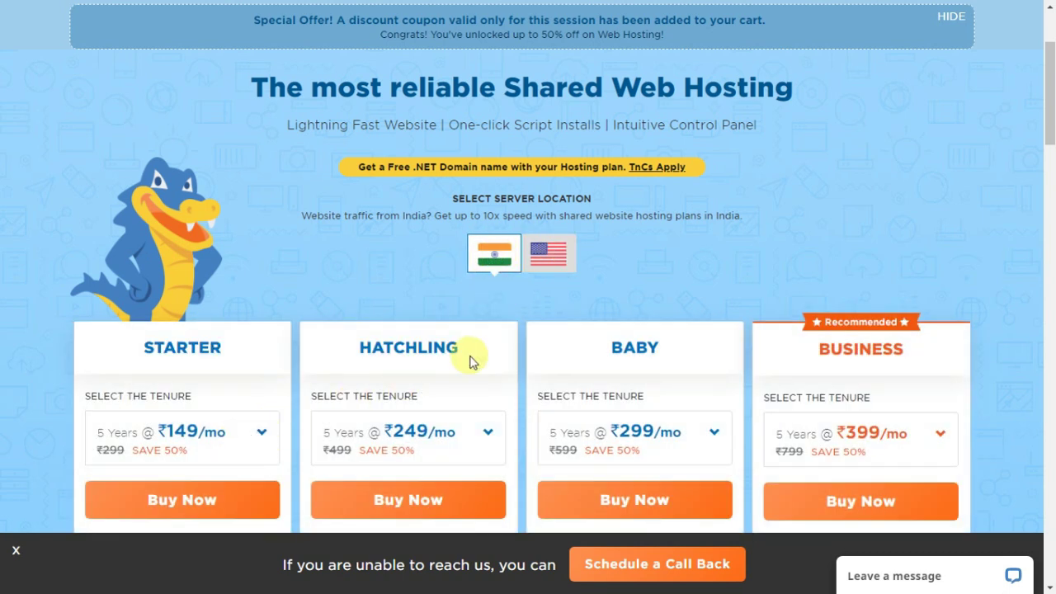
left_click(565, 262)
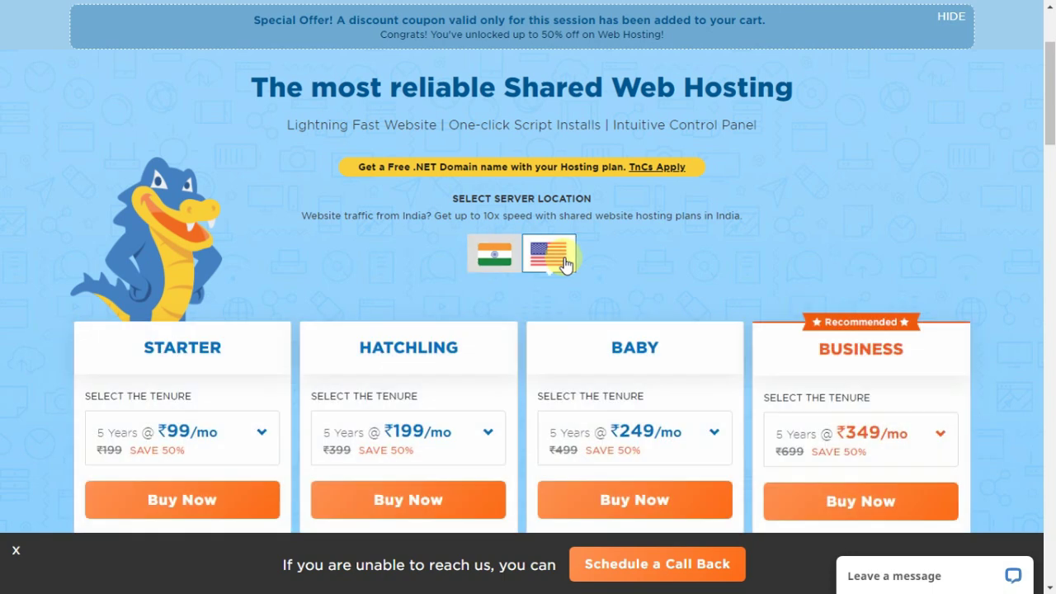
left_click_drag(1050, 95, 1047, 130)
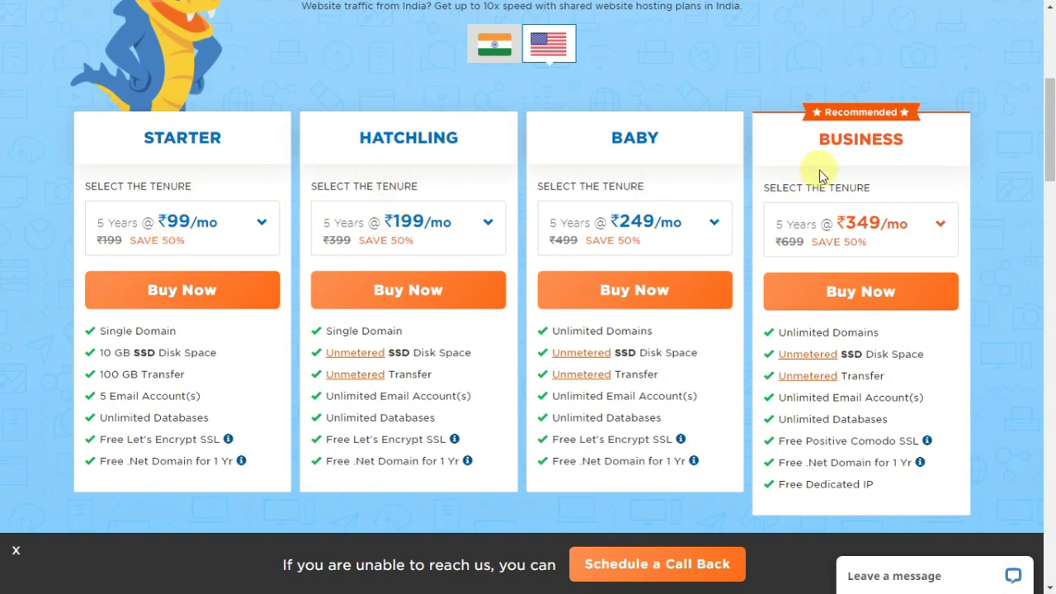
left_click(501, 55)
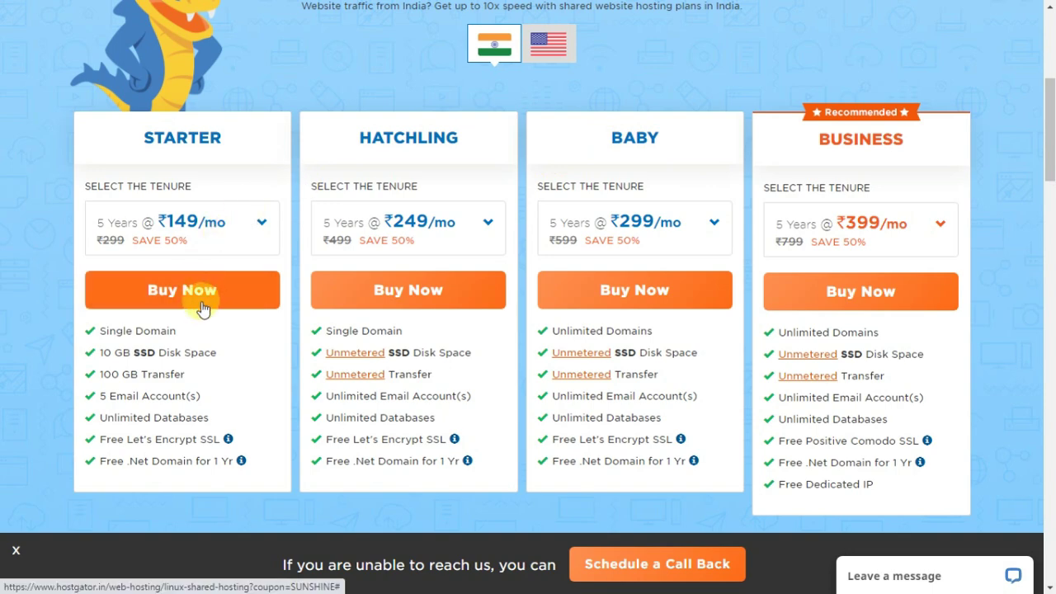
left_click(549, 42)
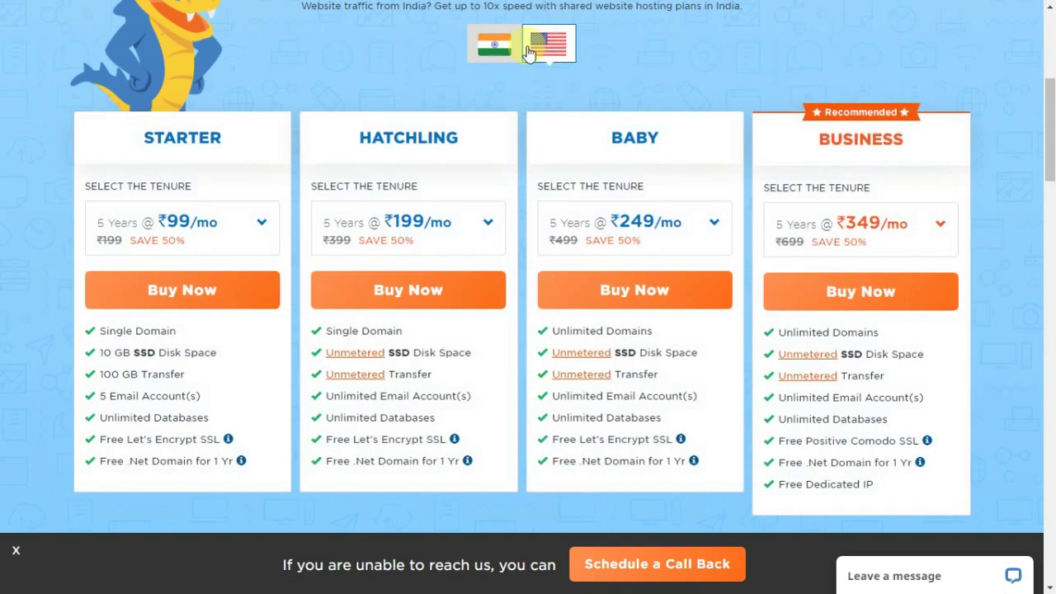
left_click(498, 52)
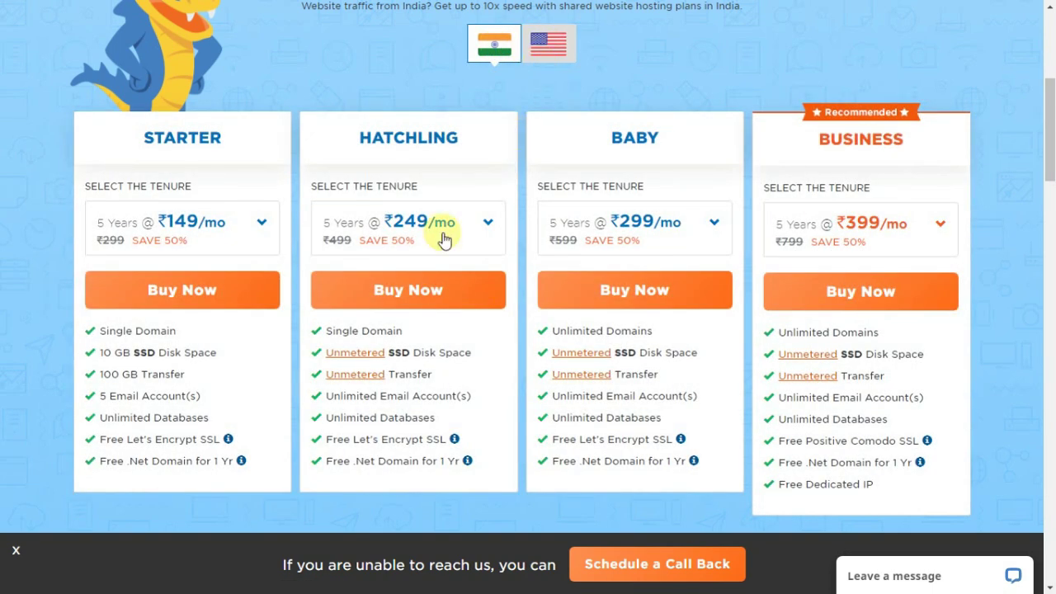
scroll(1049, 136, "down", 1)
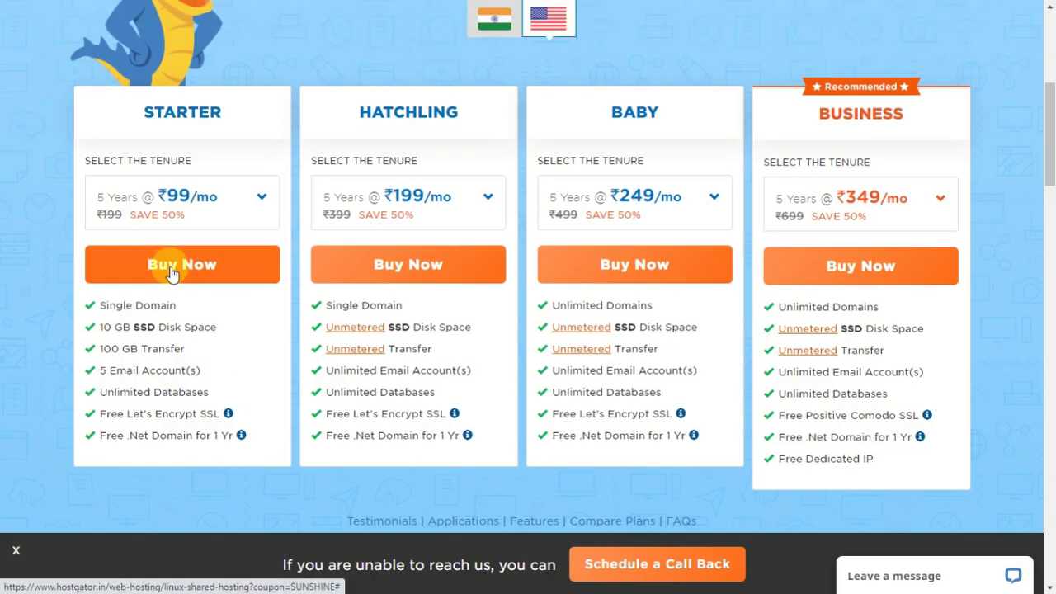
Buy the Starter plan with no existing domain, keeping .net as the free domain extension.
left_click(170, 269)
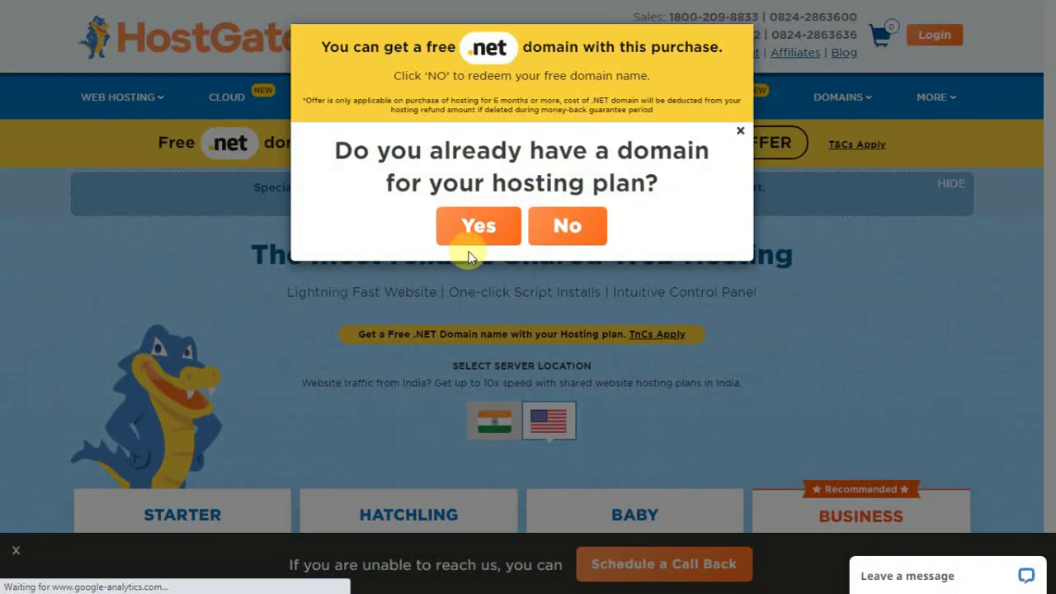
left_click(581, 233)
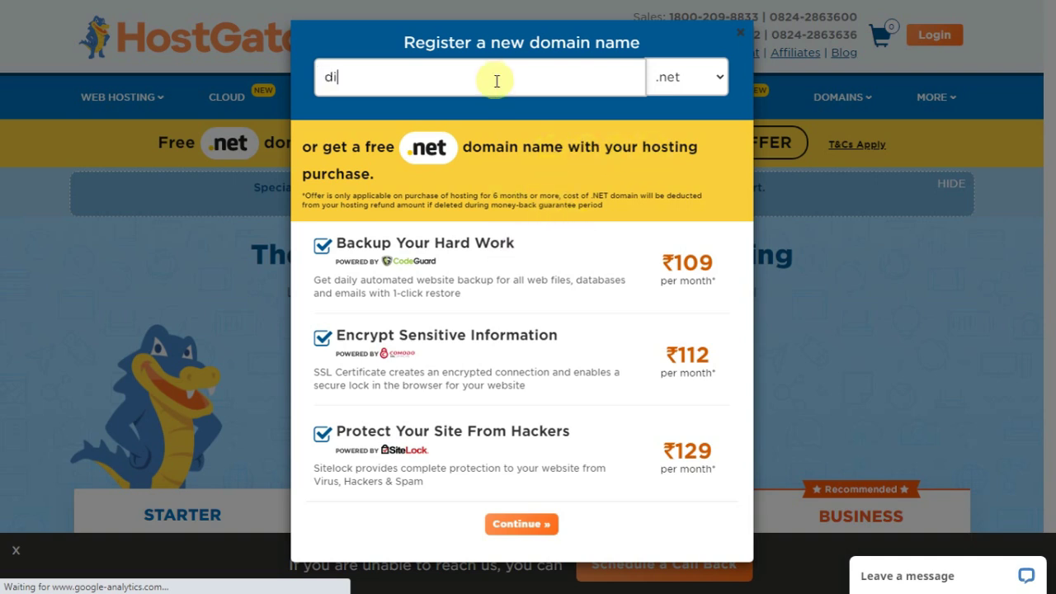
left_click(687, 77)
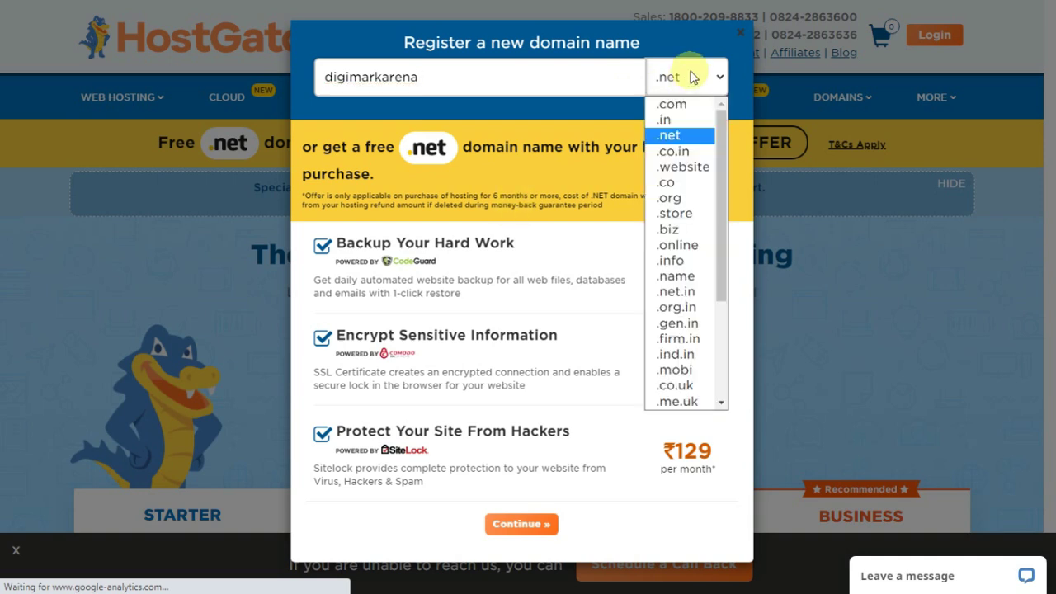
left_click(570, 157)
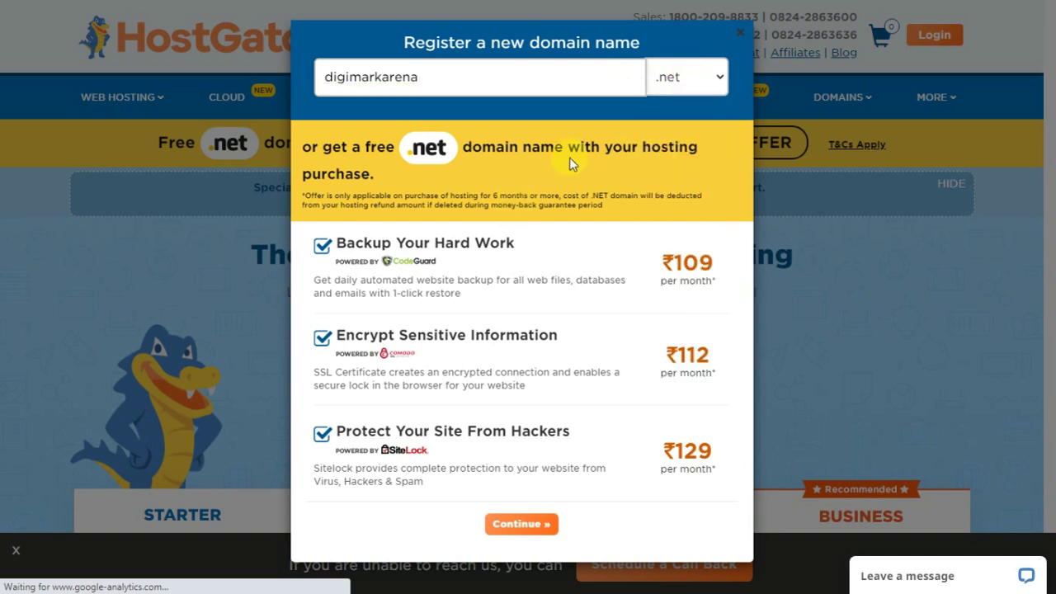
Decline the Backup Your Hard Work, SSL certificate and SiteLock add-ons.
left_click(321, 245)
left_click(321, 342)
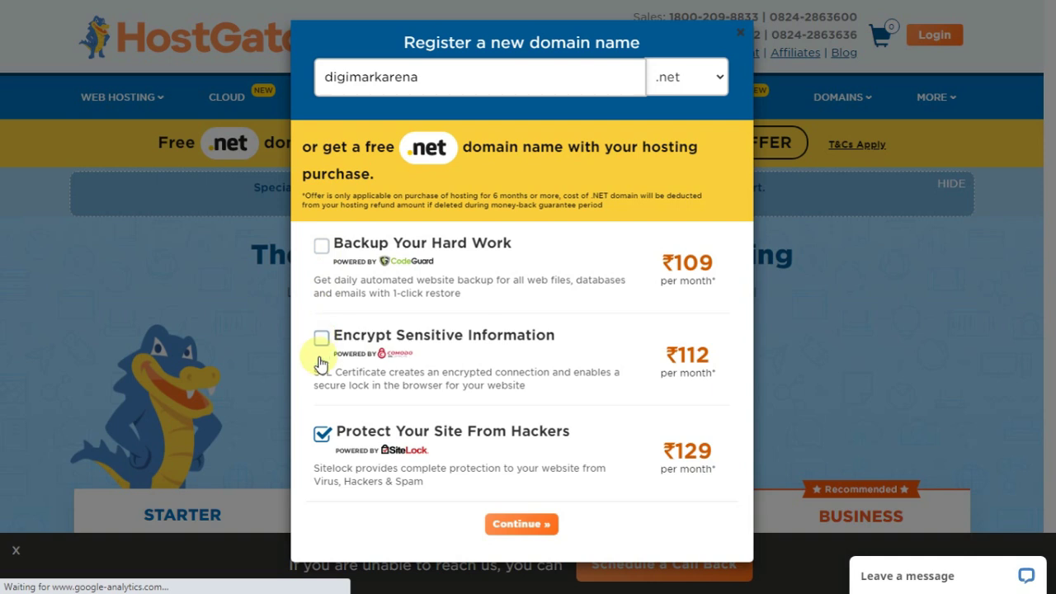
left_click(322, 435)
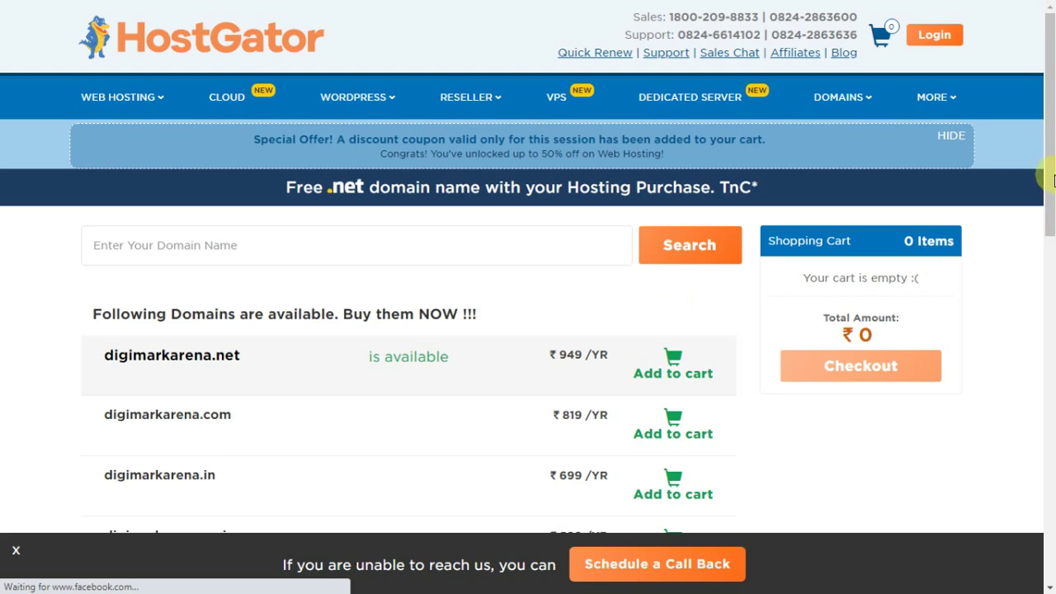
Add digimarkarena.net to the cart and check out to the order summary with Starter hosting.
scroll(1046, 172, "down", 1)
scroll(1046, 174, "down", 1)
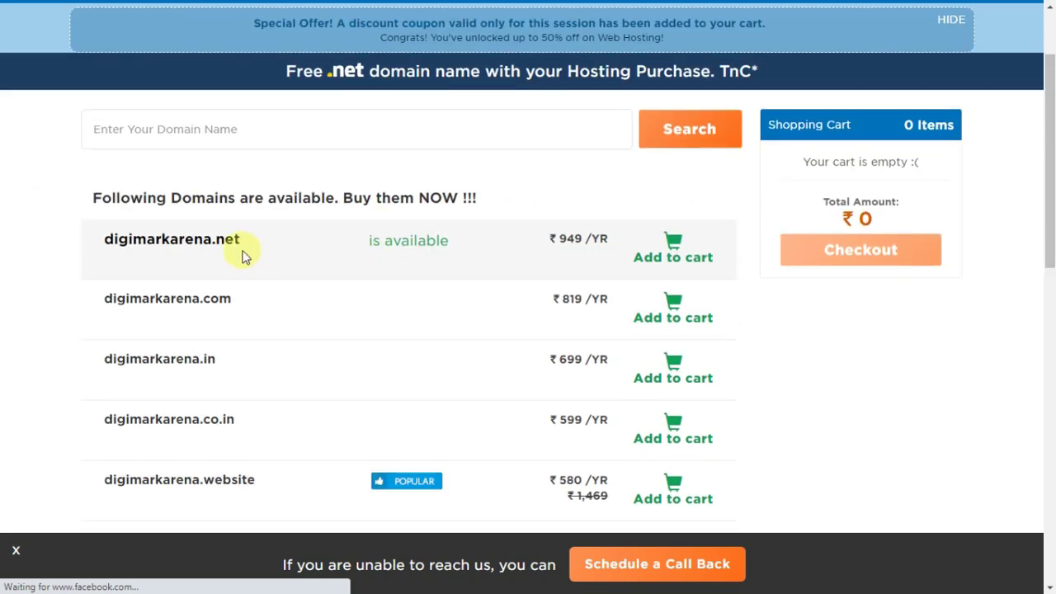
mouse_move(1051, 118)
left_mouse_down()
mouse_move(1051, 254)
mouse_move(1049, 115)
left_mouse_up()
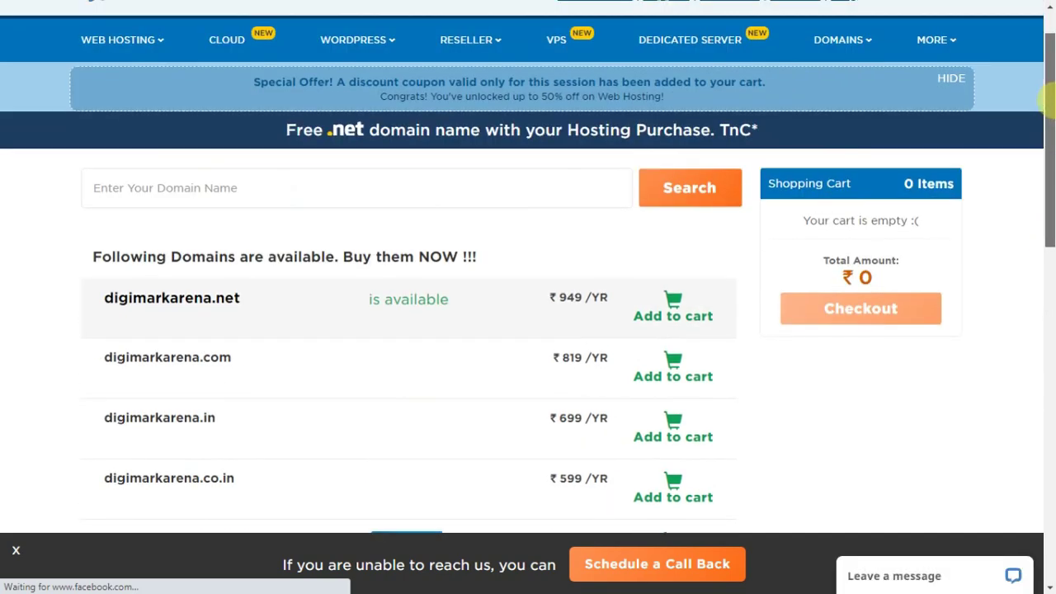
left_click(669, 311)
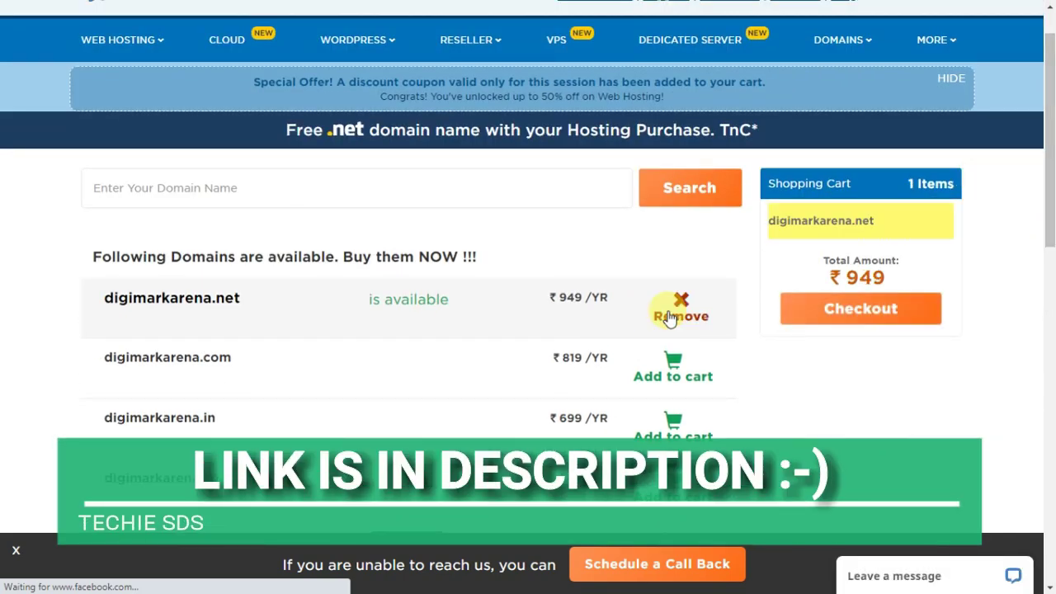
left_click(868, 323)
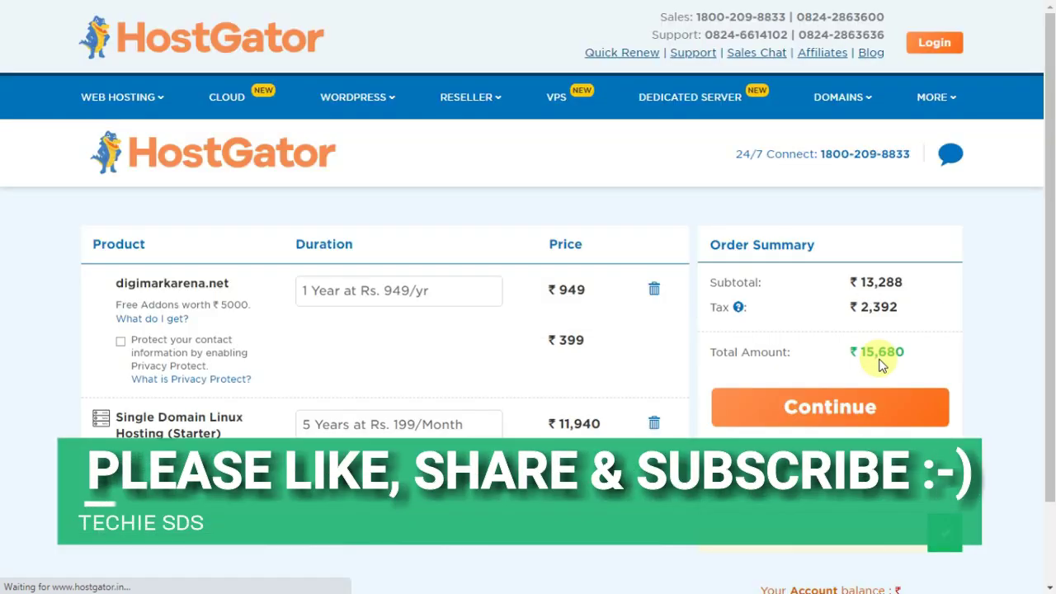
left_click_drag(1051, 82, 1052, 140)
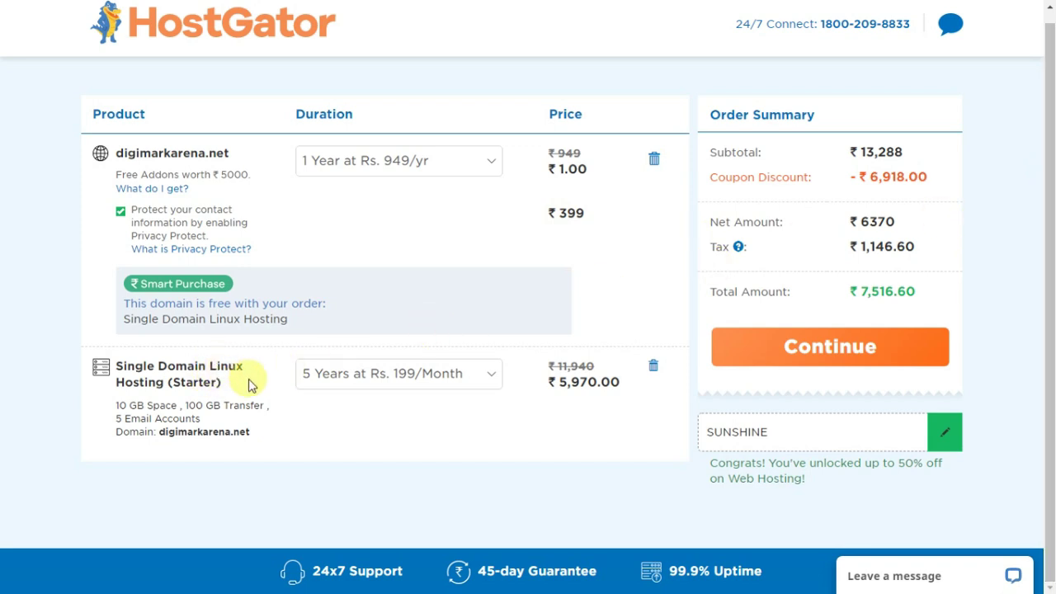
Set the Starter hosting Duration to 6 Months at Rs. 199/Month.
left_click(493, 377)
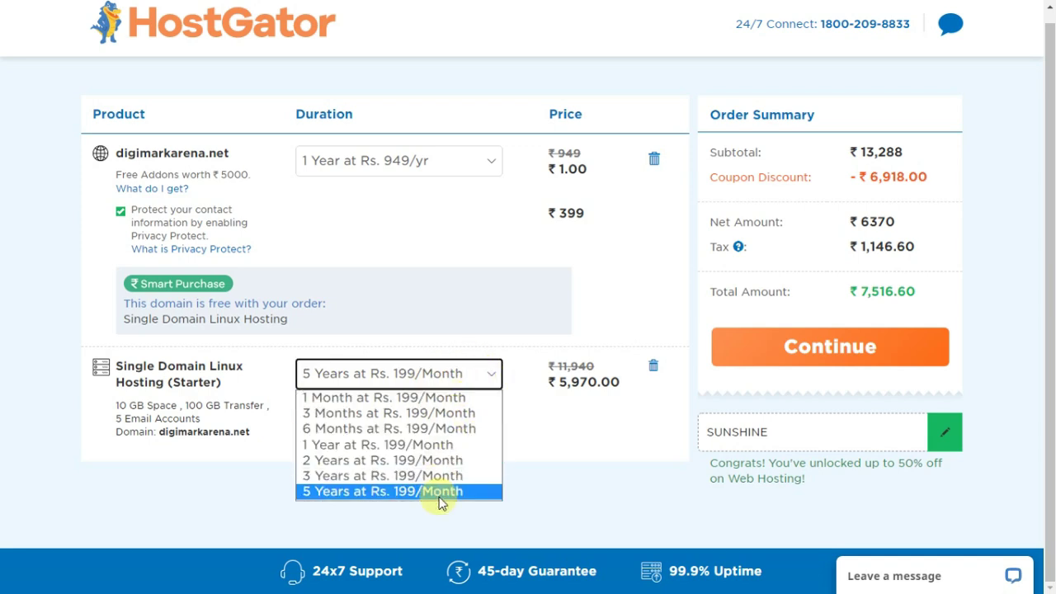
left_click(537, 413)
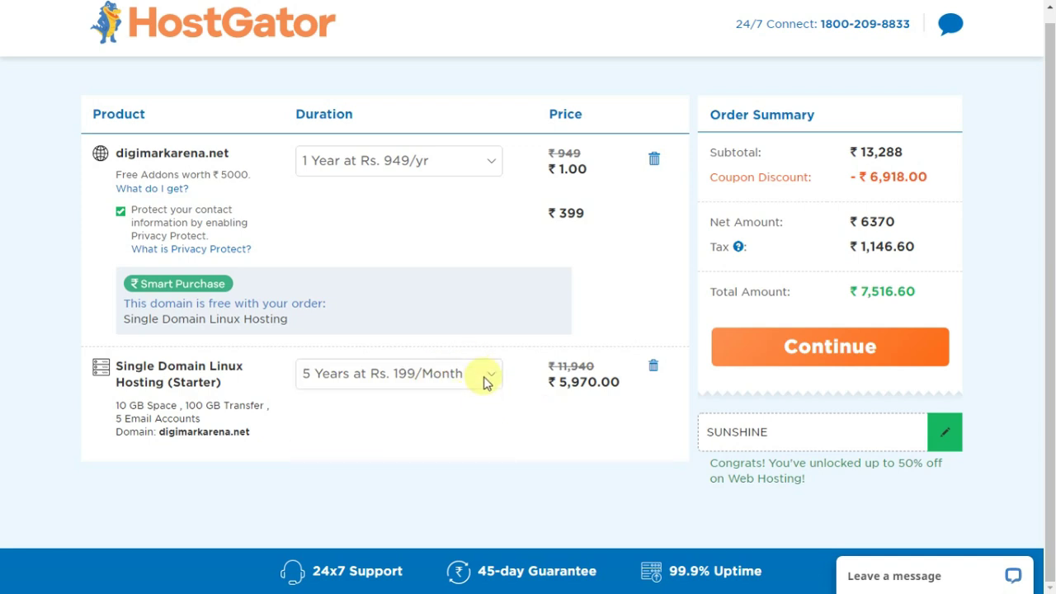
left_click(486, 377)
left_click(462, 493)
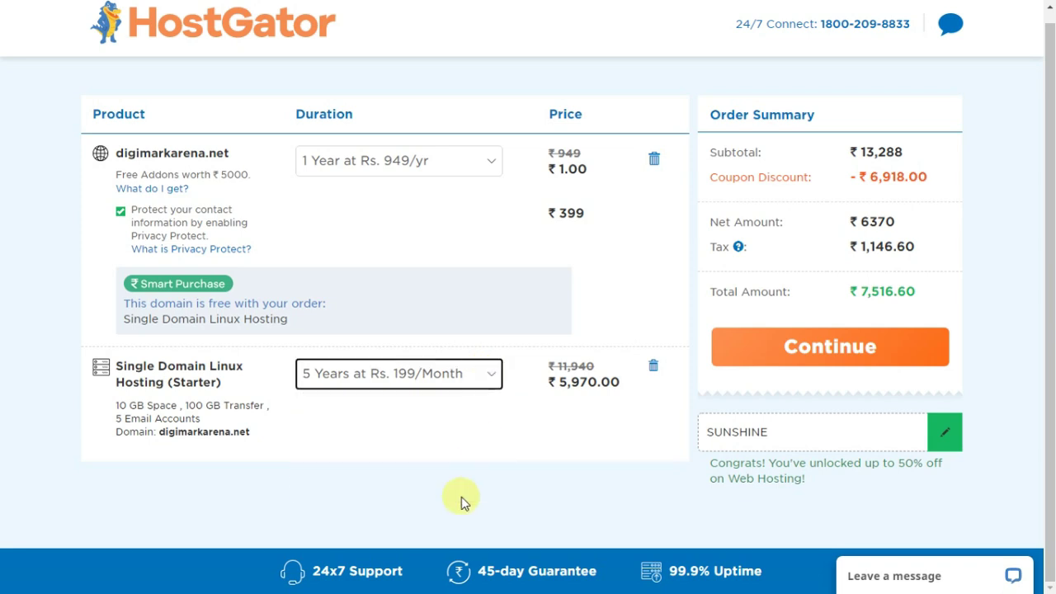
left_click(485, 373)
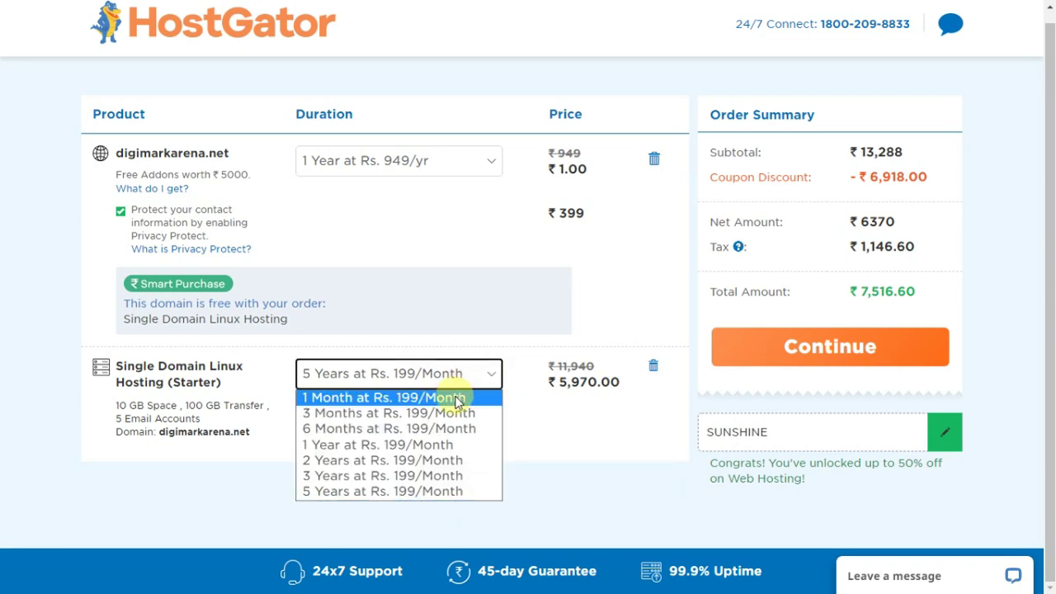
left_click(459, 400)
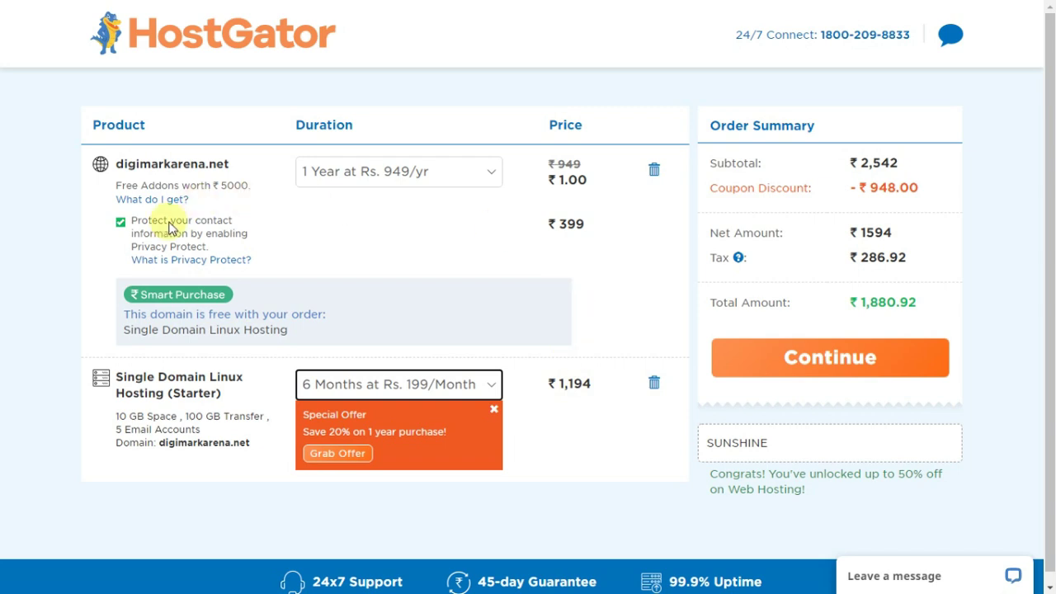
Turn off Privacy Protect for digimarkarena.net and continue from the Order Summary to sign-in.
left_click(121, 222)
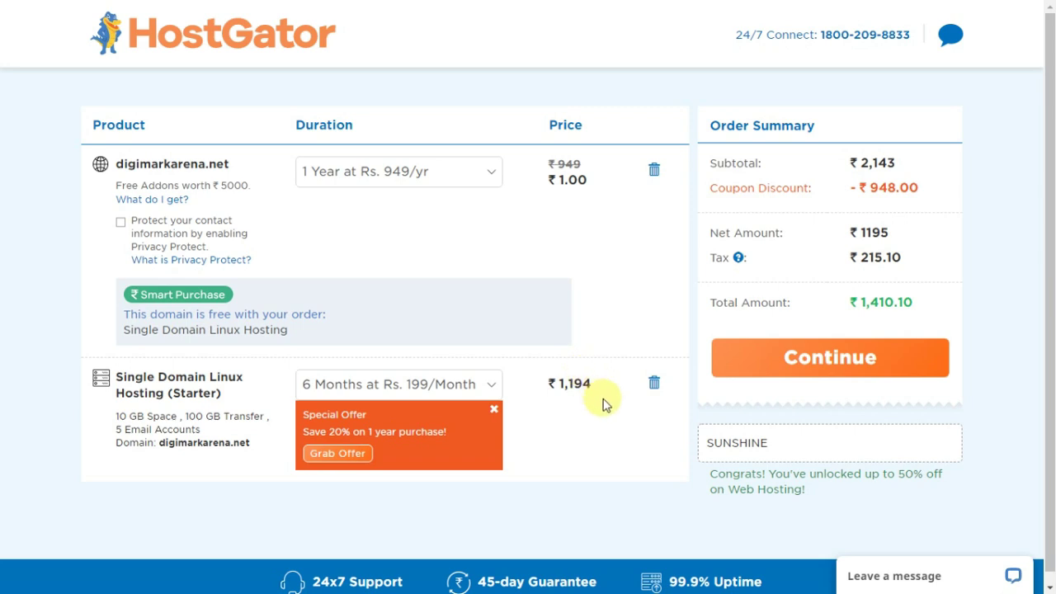
left_click(829, 357)
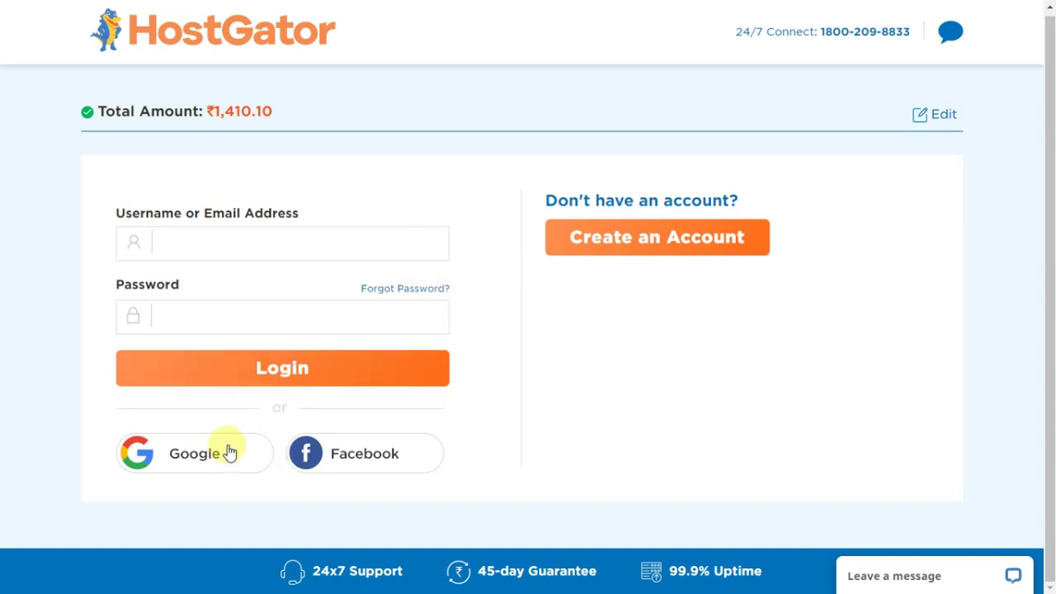
Open Create an Account and scroll through the new-account signup form.
left_click(696, 236)
left_click_drag(1049, 248, 1051, 308)
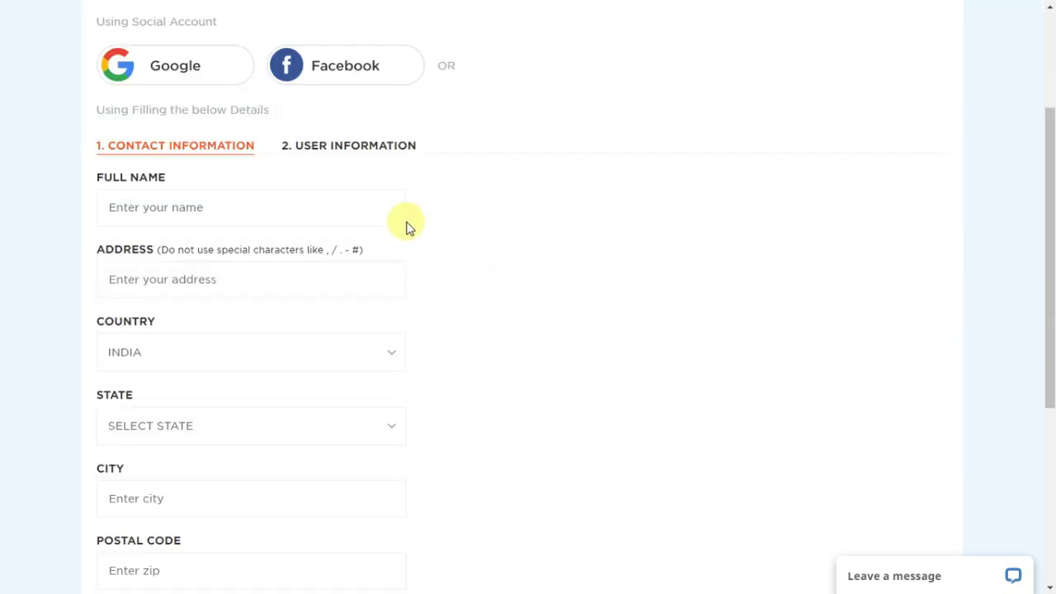
scroll(406, 227, "down", 4)
left_click_drag(1048, 322, 1052, 56)
Reopen the order summary with Edit and exit browser full-screen mode.
right_click(884, 172)
left_click(928, 117)
right_click(961, 94)
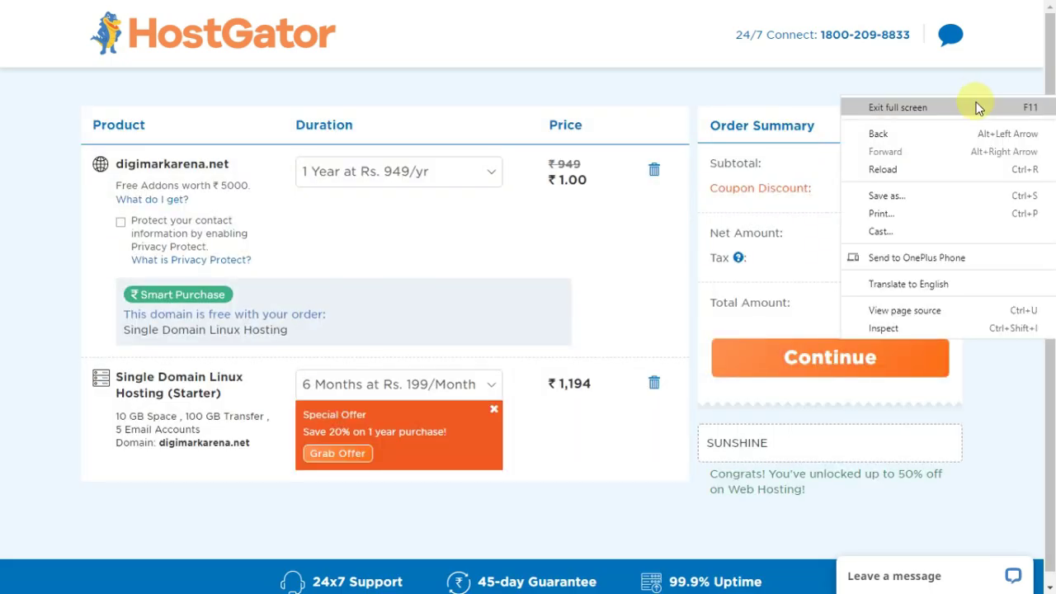
left_click(978, 107)
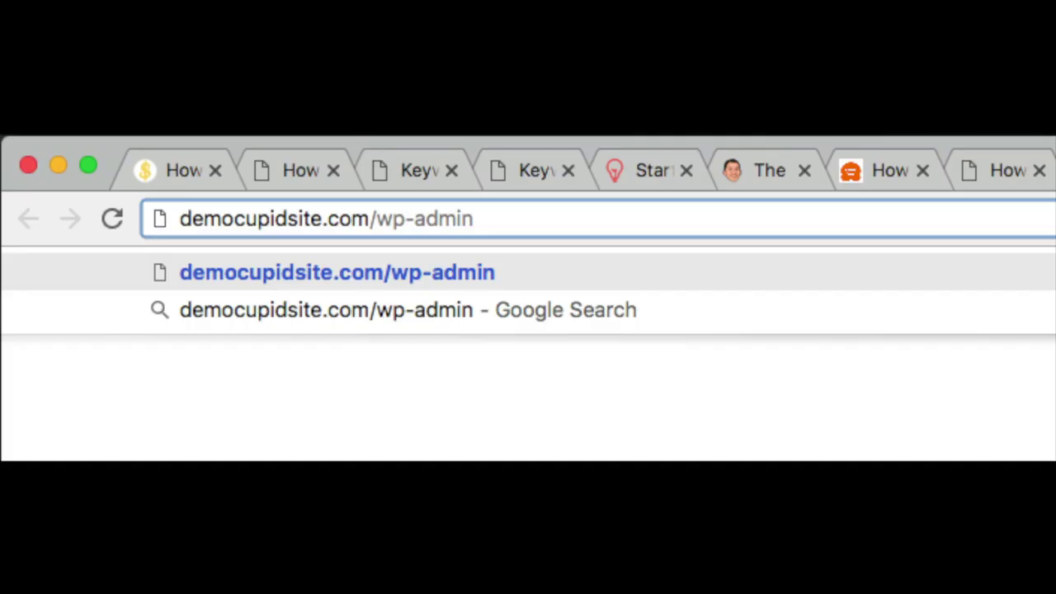
Load the WordPress wp-admin page and look over the Posts and Media sidebar menus.
key("Return")
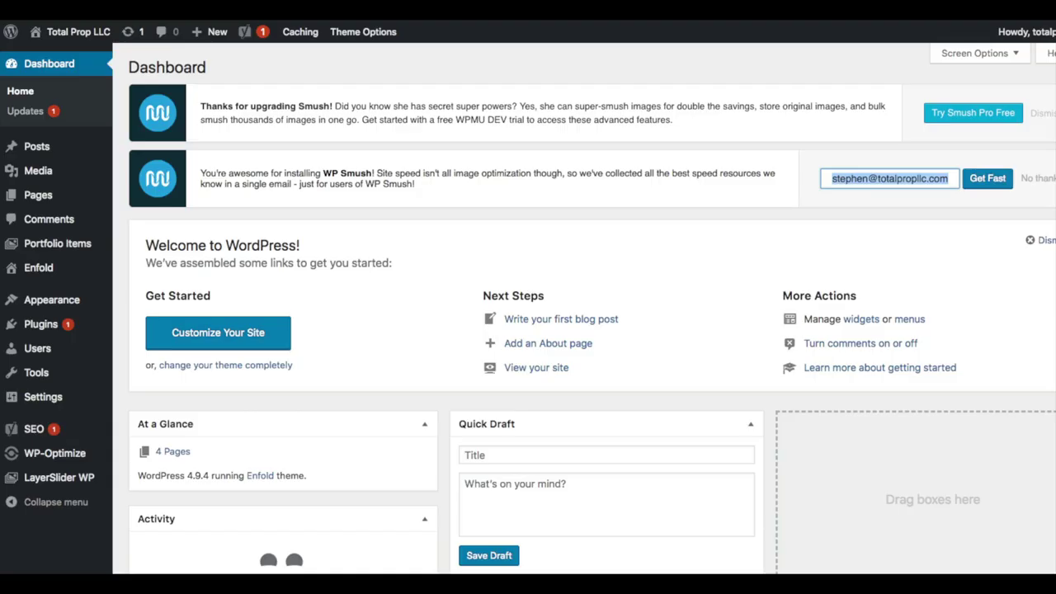
mouse_move(79, 32)
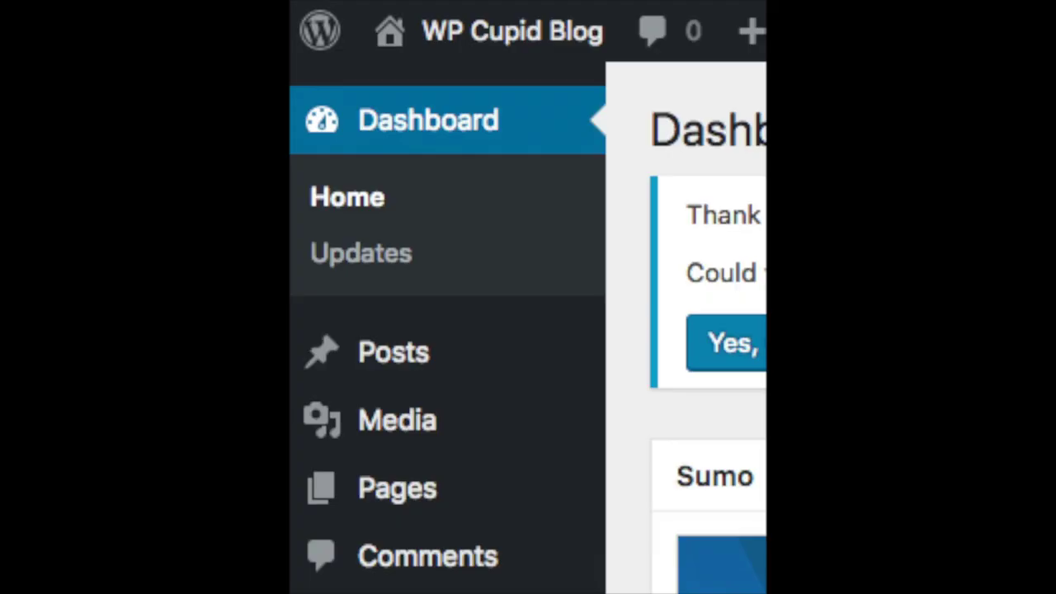
mouse_move(690, 415)
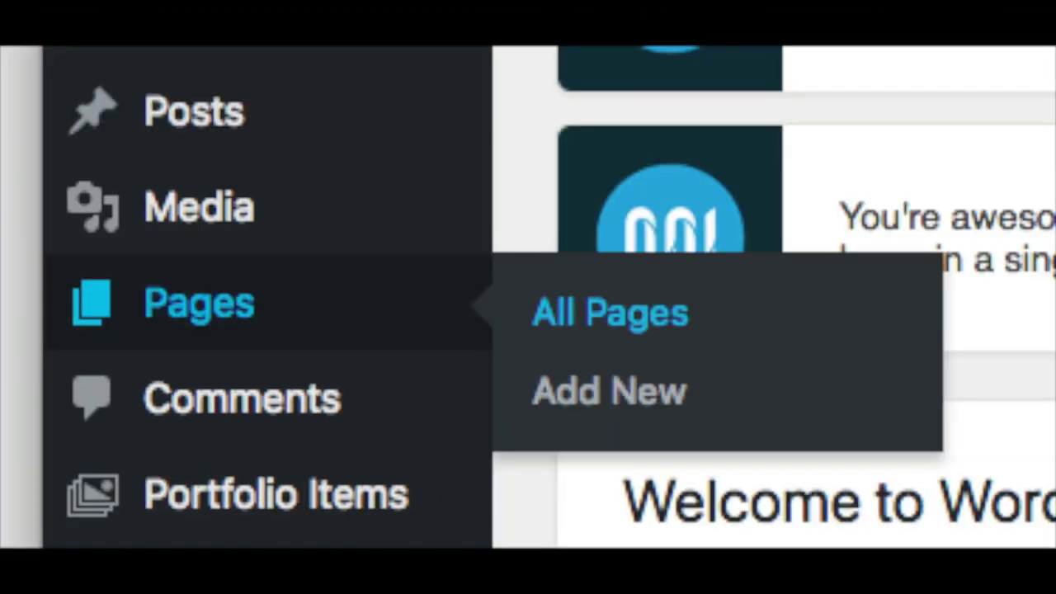
mouse_move(199, 206)
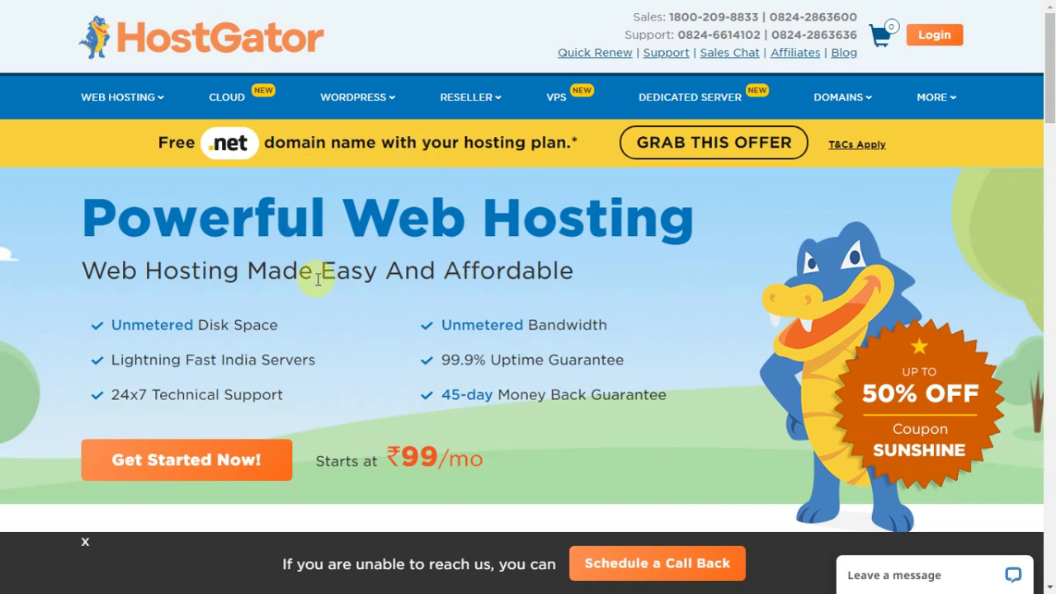
mouse_move(144, 84)
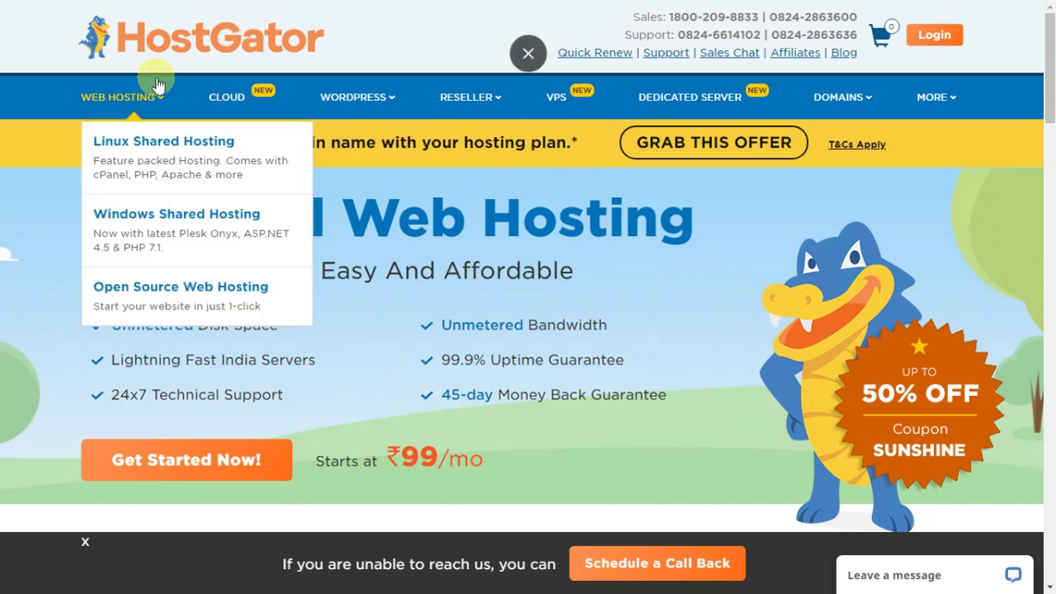
mouse_move(347, 96)
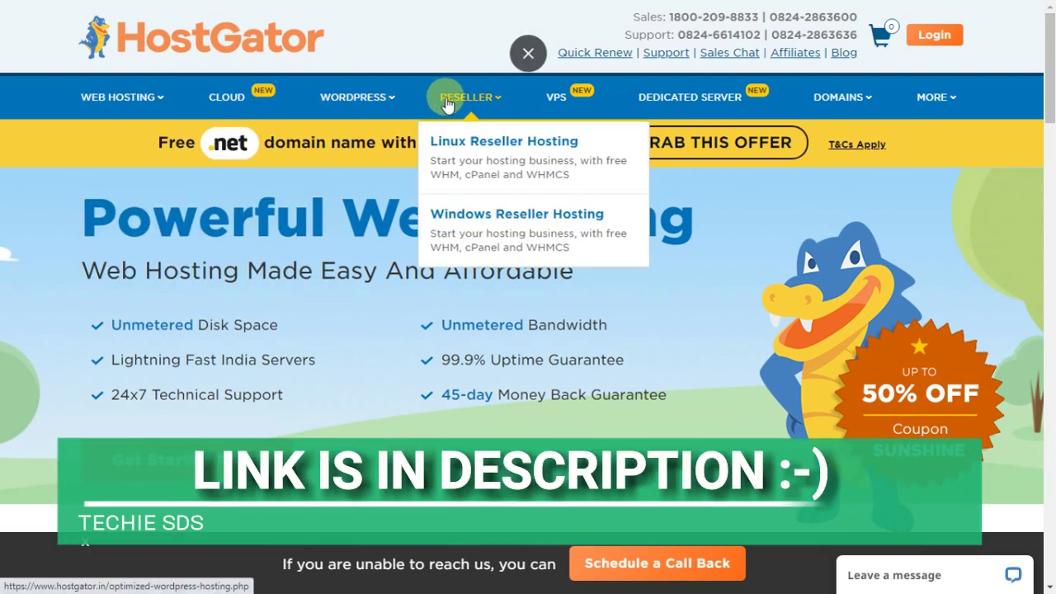
mouse_move(691, 97)
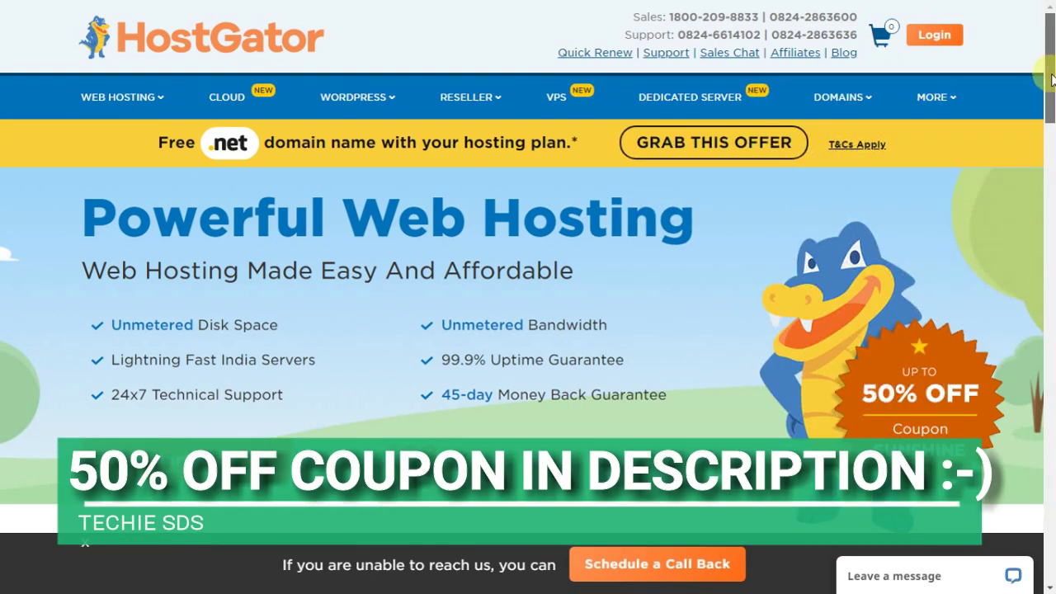
scroll(1052, 83, "down", 1)
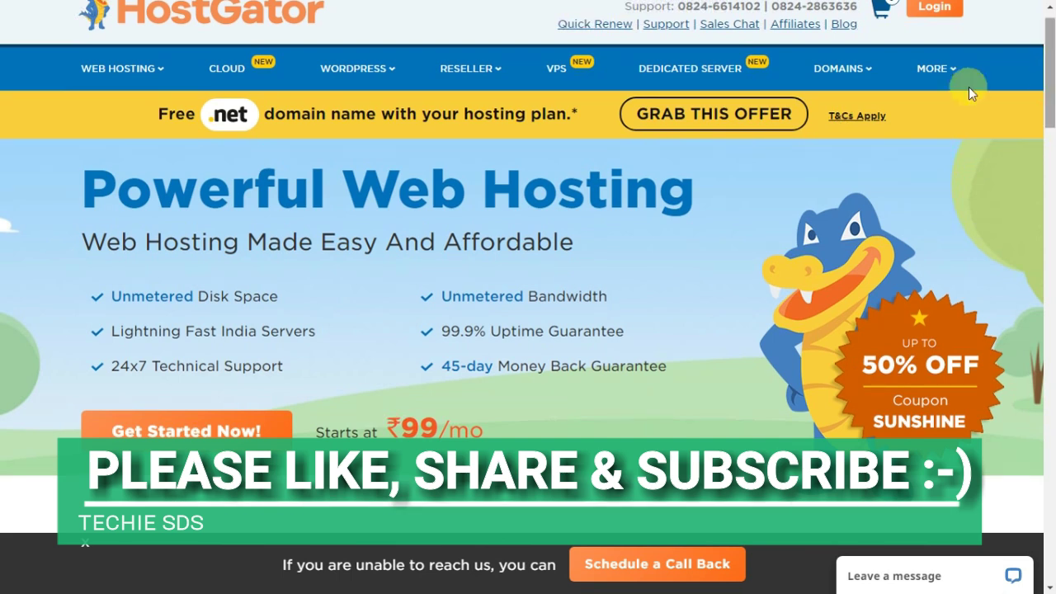